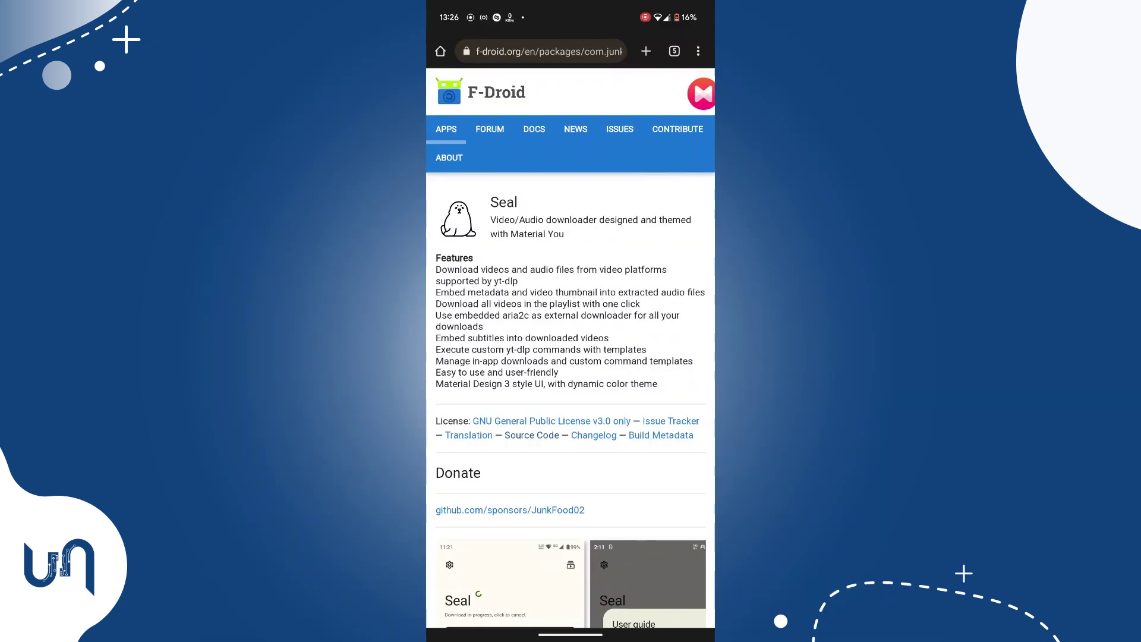
scroll(570, 356, down, 5)
scroll(570, 357, down, 5)
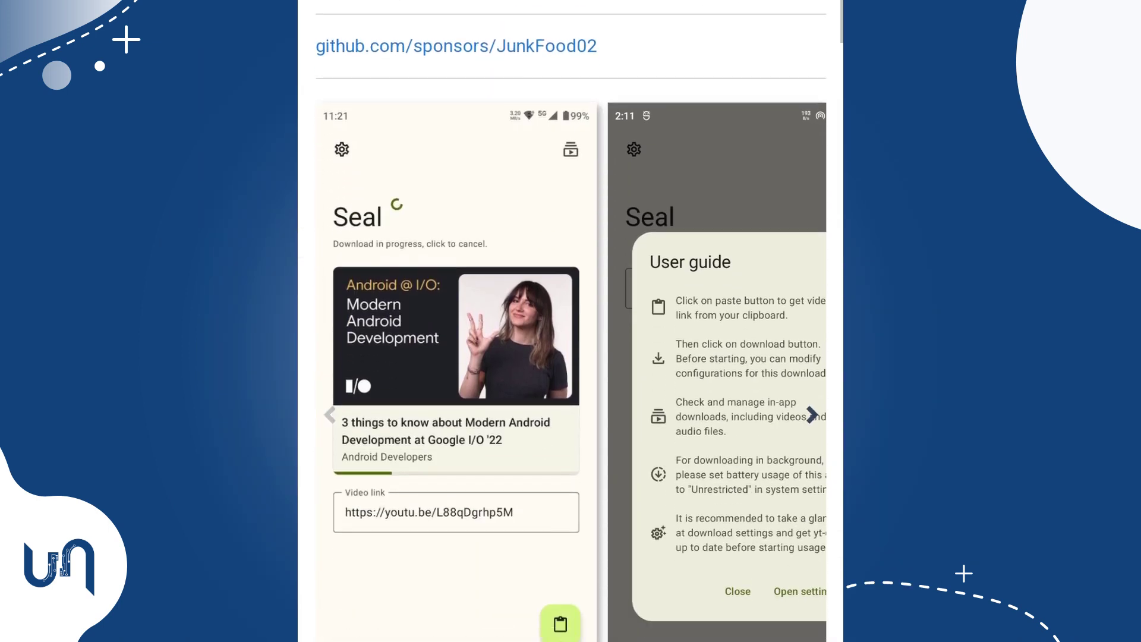
scroll(572, 357, down, 5)
scroll(430, 412, down, 3)
scroll(431, 411, down, 10)
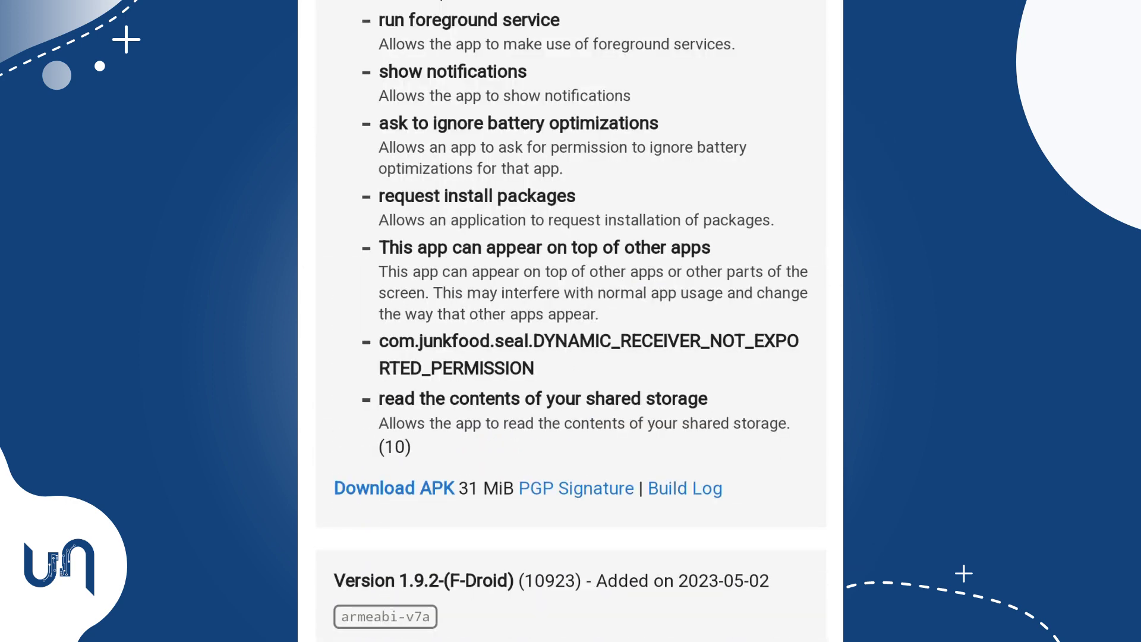
Step: Download the Seal APK from F-Droid and open it from the browser's downloads
click(404, 484)
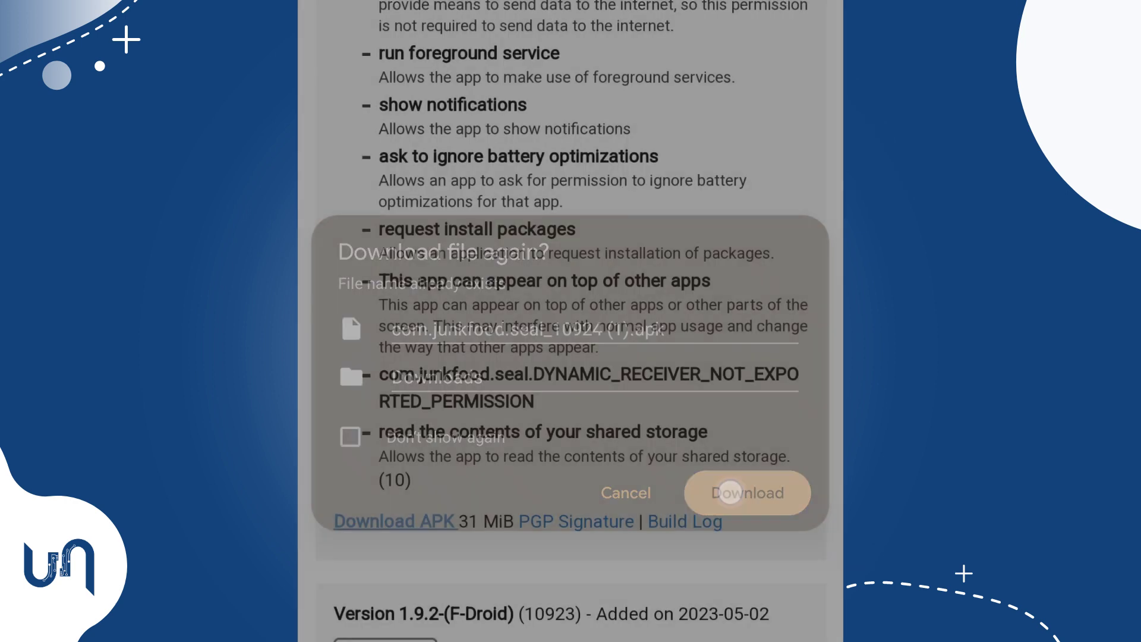
click(723, 491)
click(798, 4)
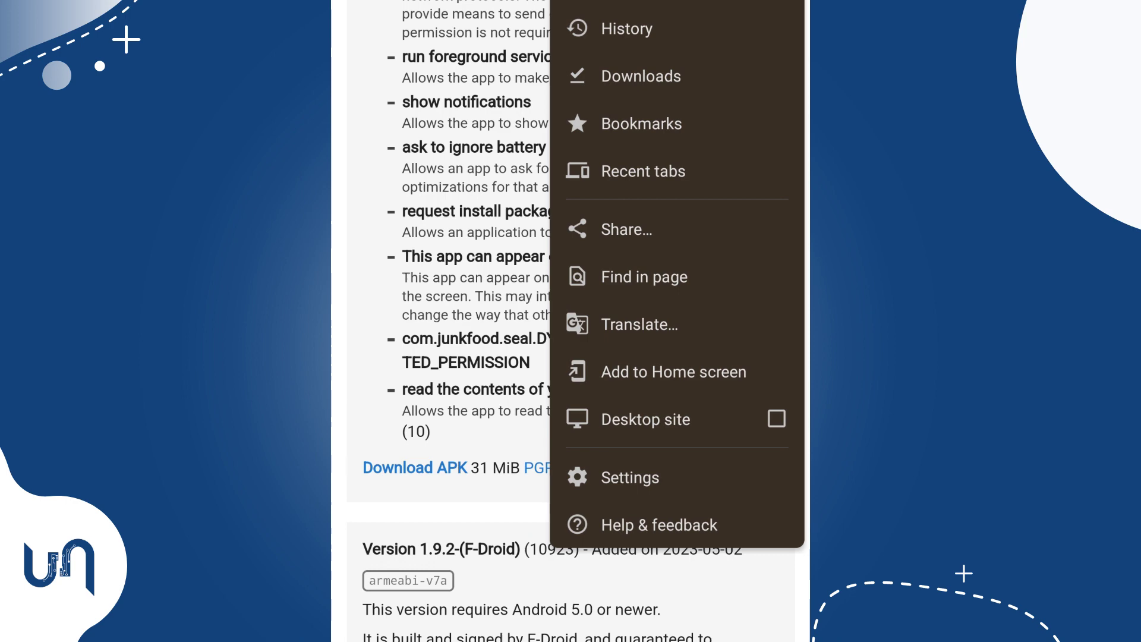
click(637, 75)
click(506, 140)
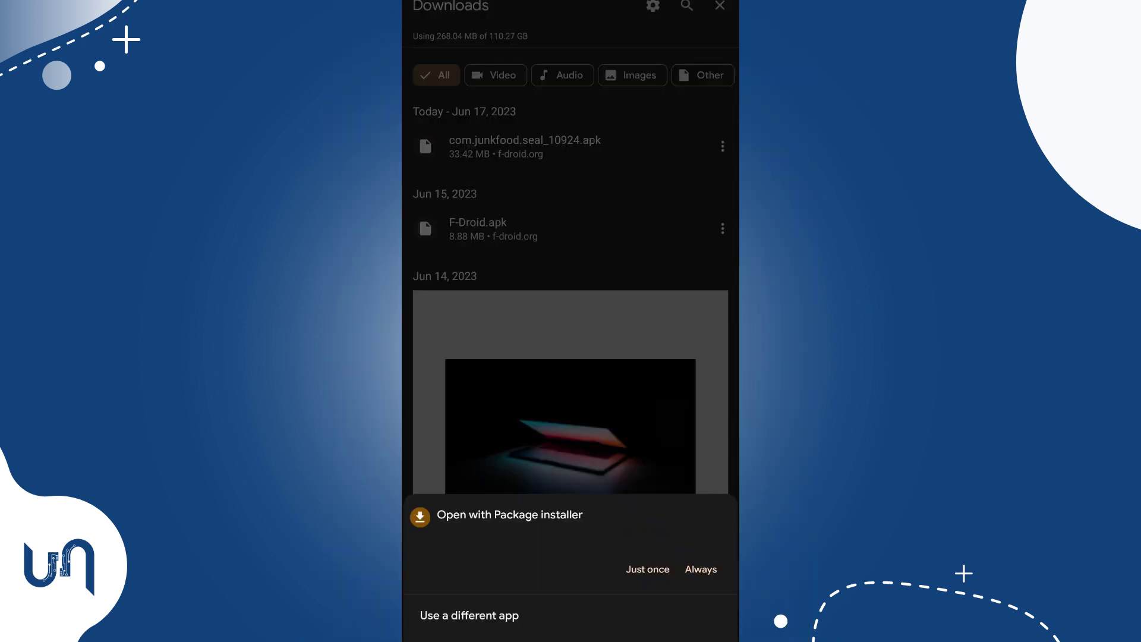
Step: Allow installs from the browser, install Seal with the package installer, and open it
click(649, 568)
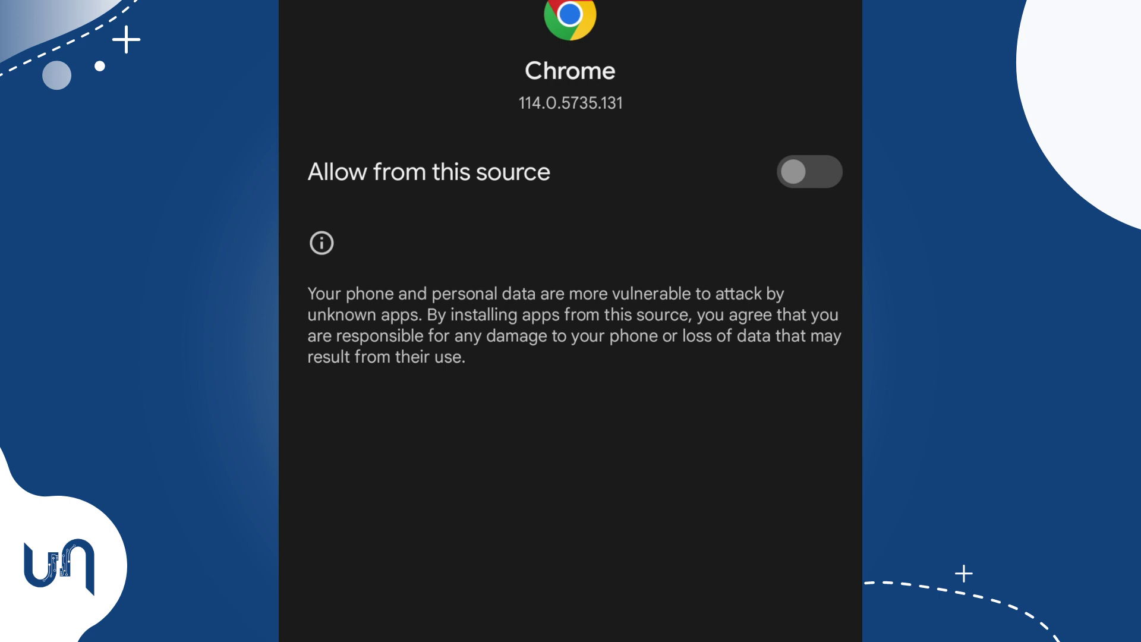
click(809, 171)
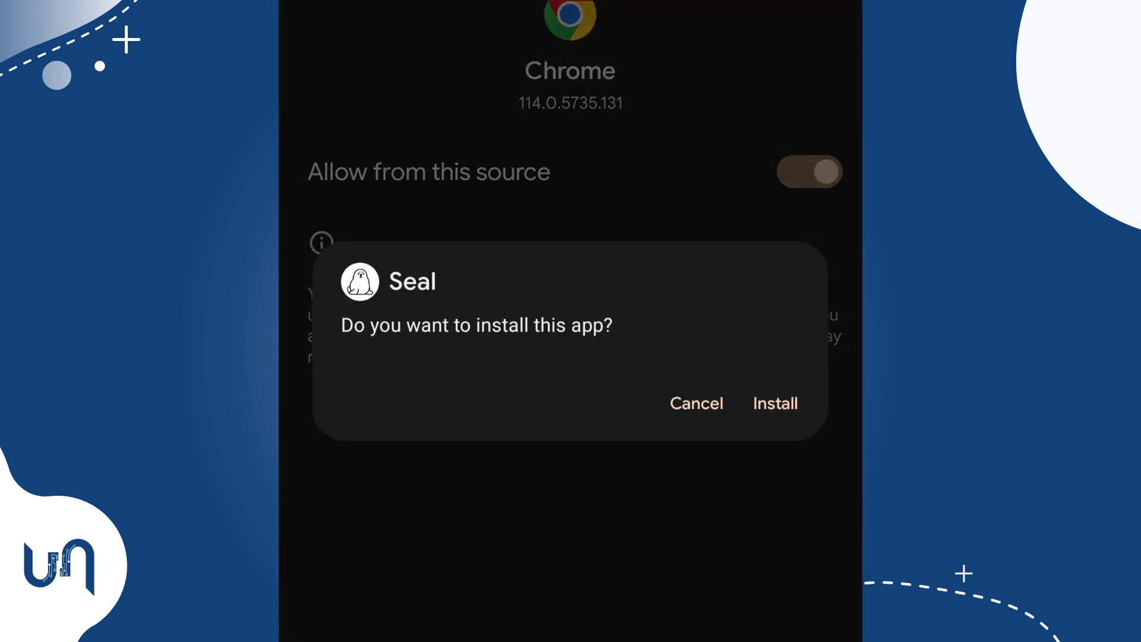
click(776, 403)
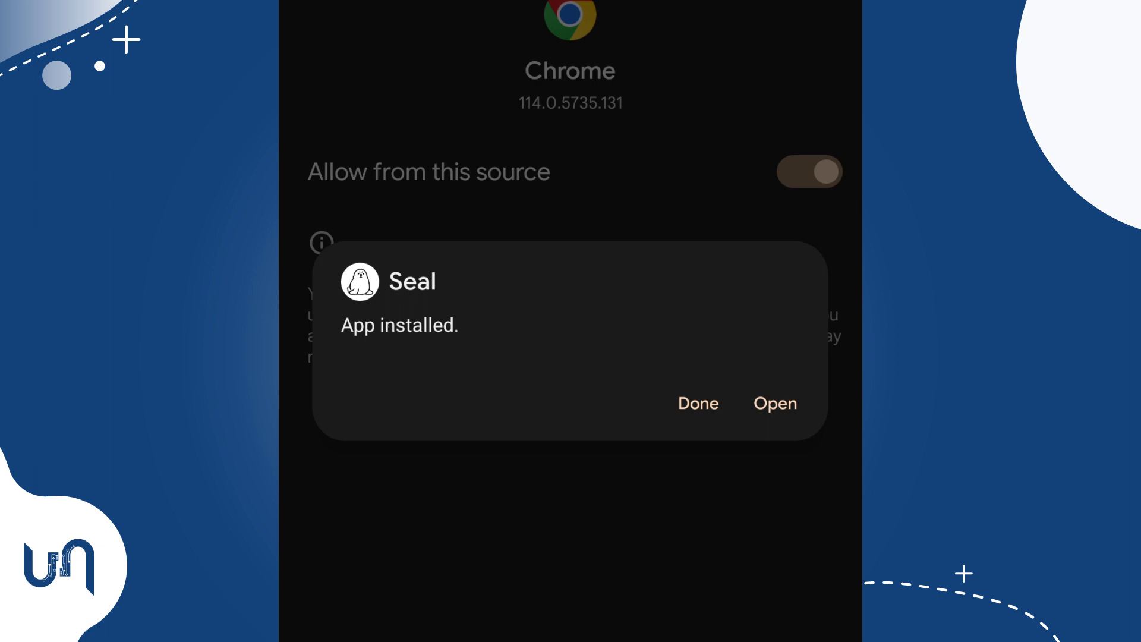
click(775, 403)
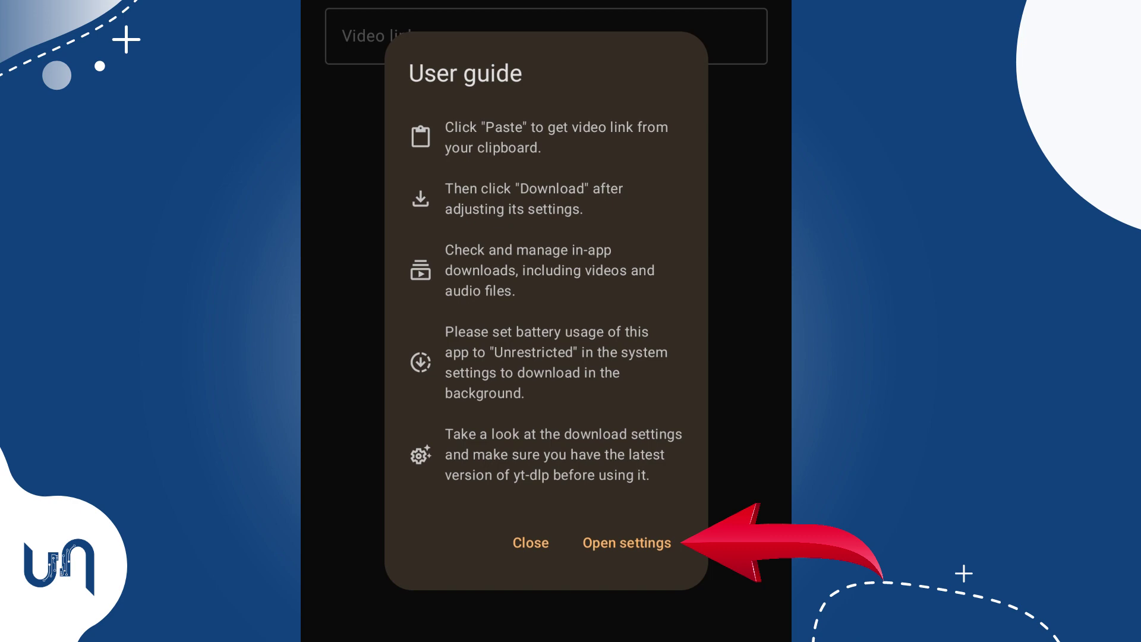
Step: Exempt Seal from battery optimisation through its Battery configuration setting
click(642, 542)
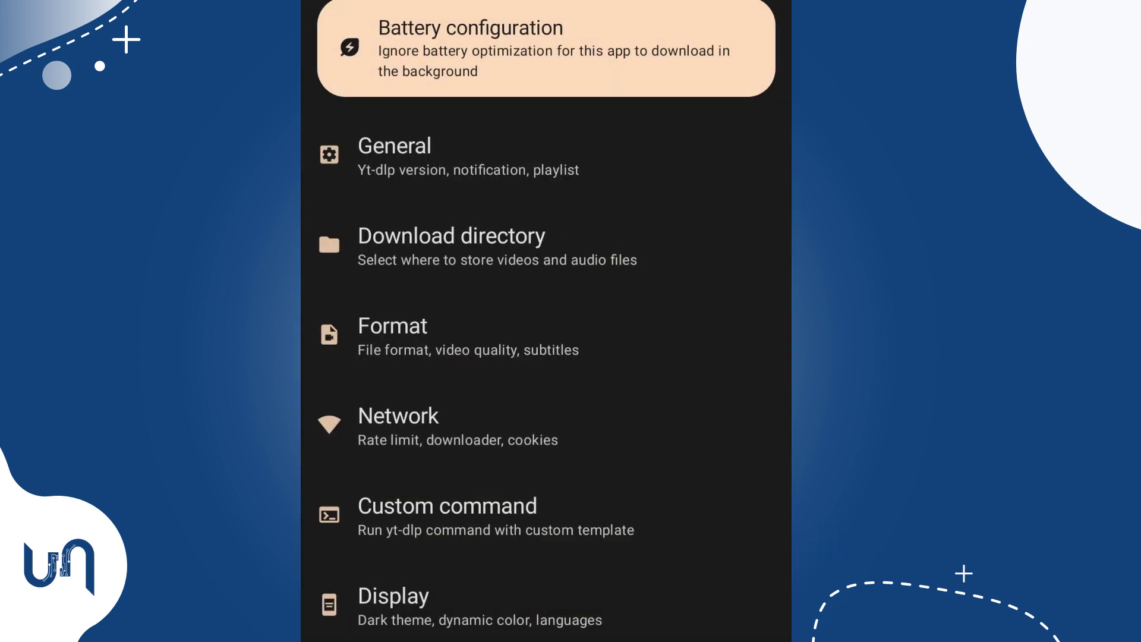
click(546, 49)
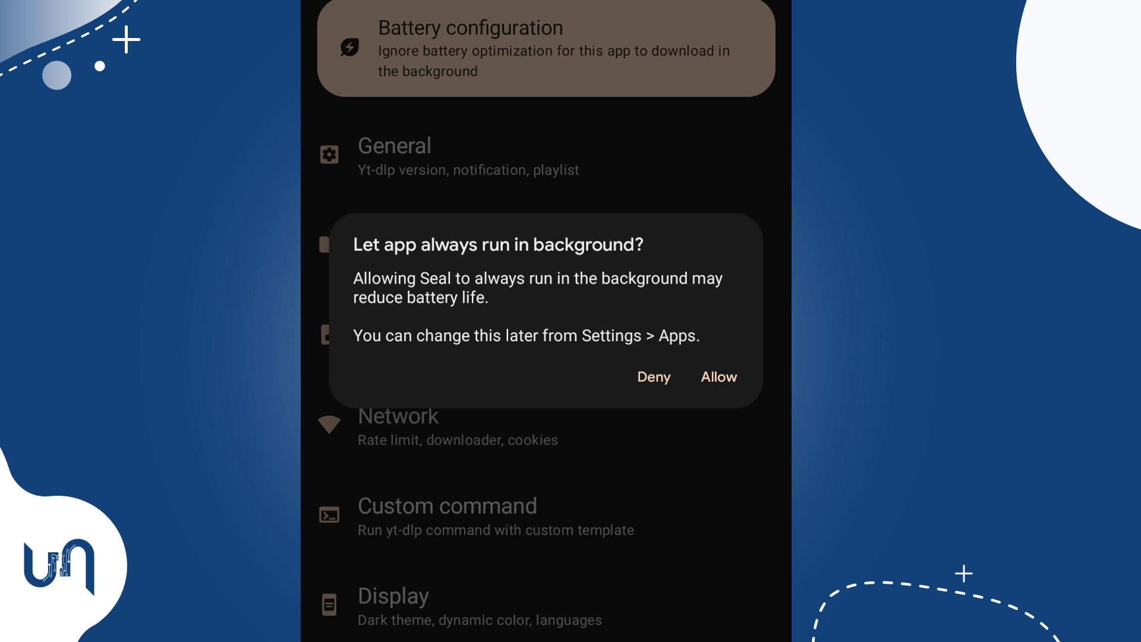
click(718, 377)
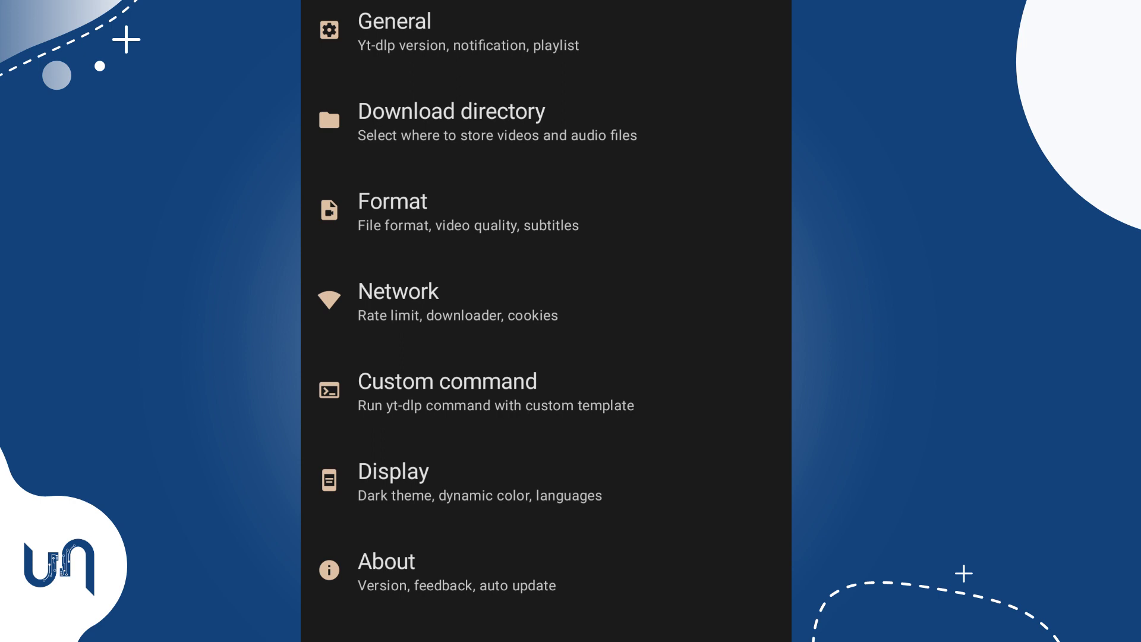
Step: Open Instagram to find the reel to download
click(475, 242)
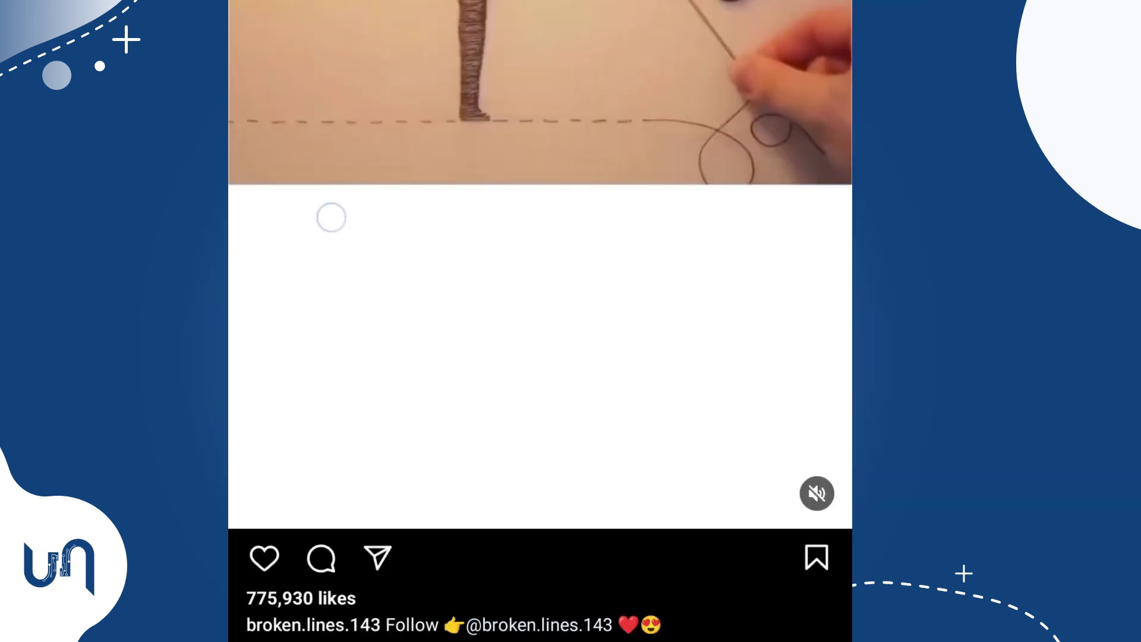
Step: Share the reel link to Seal, toggle Save as audio on then off, and close the configuration
drag(331, 217, 371, 287)
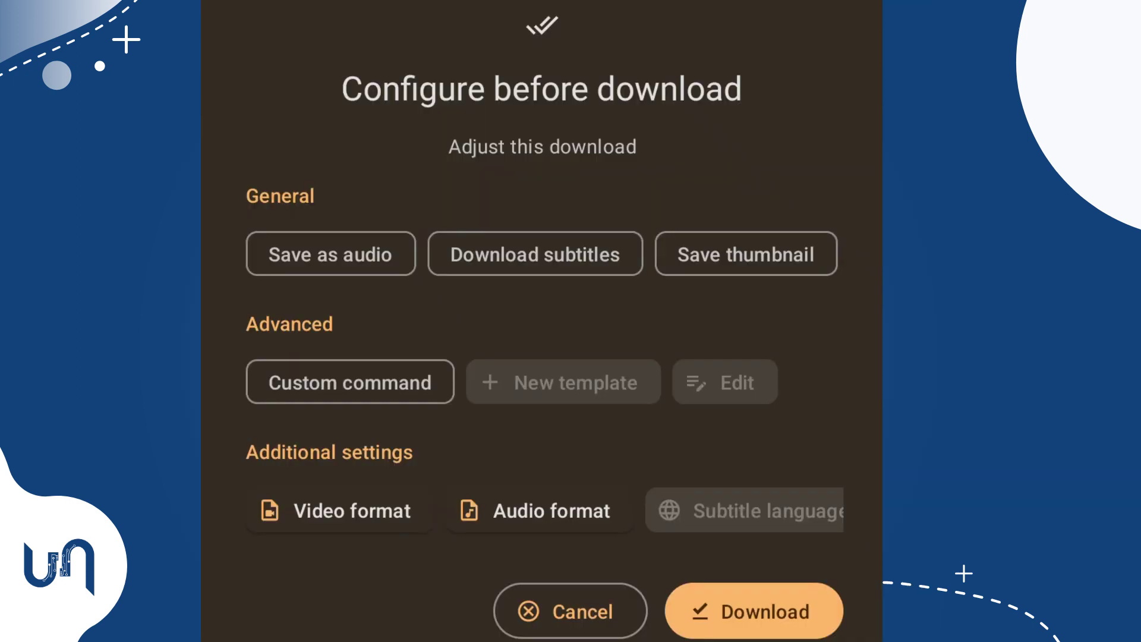
click(330, 254)
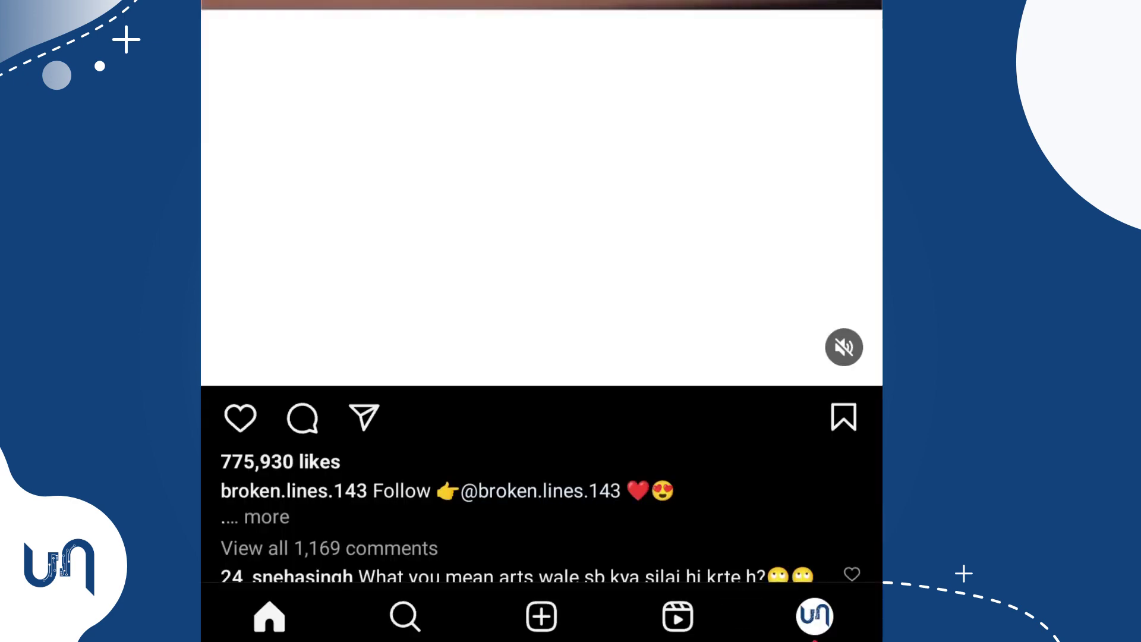
drag(330, 313, 331, 60)
click(362, 393)
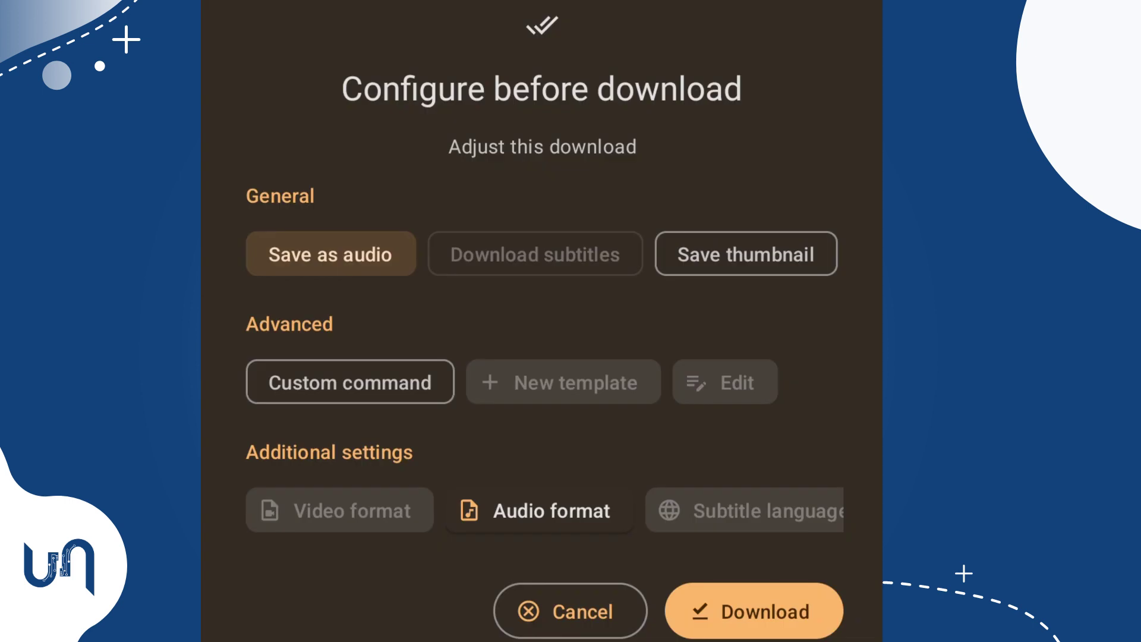
click(326, 254)
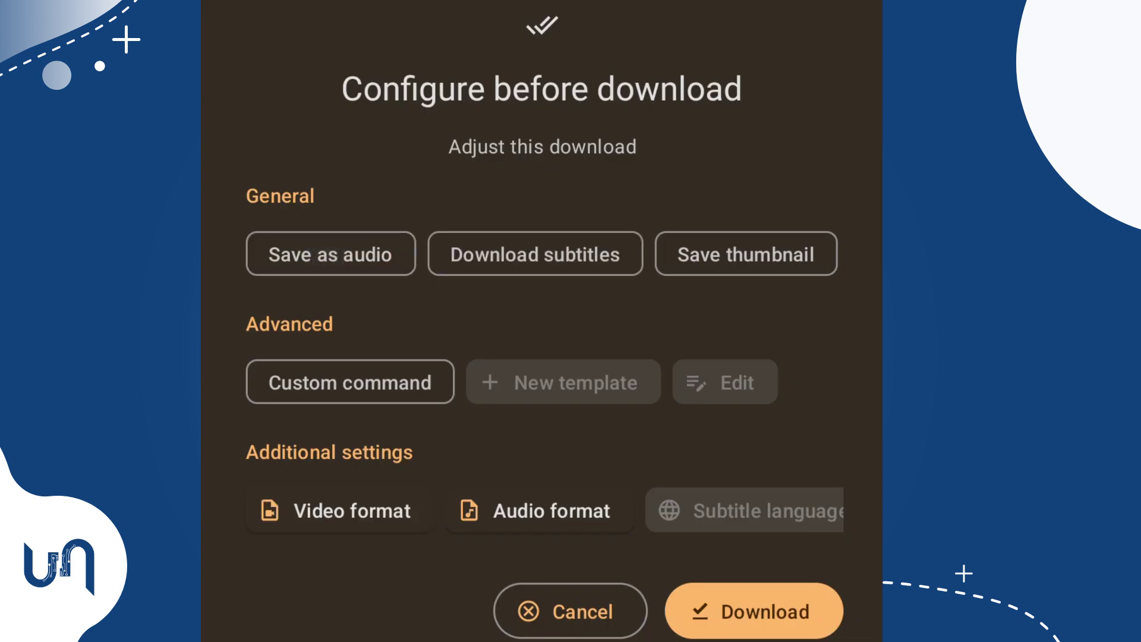
click(752, 581)
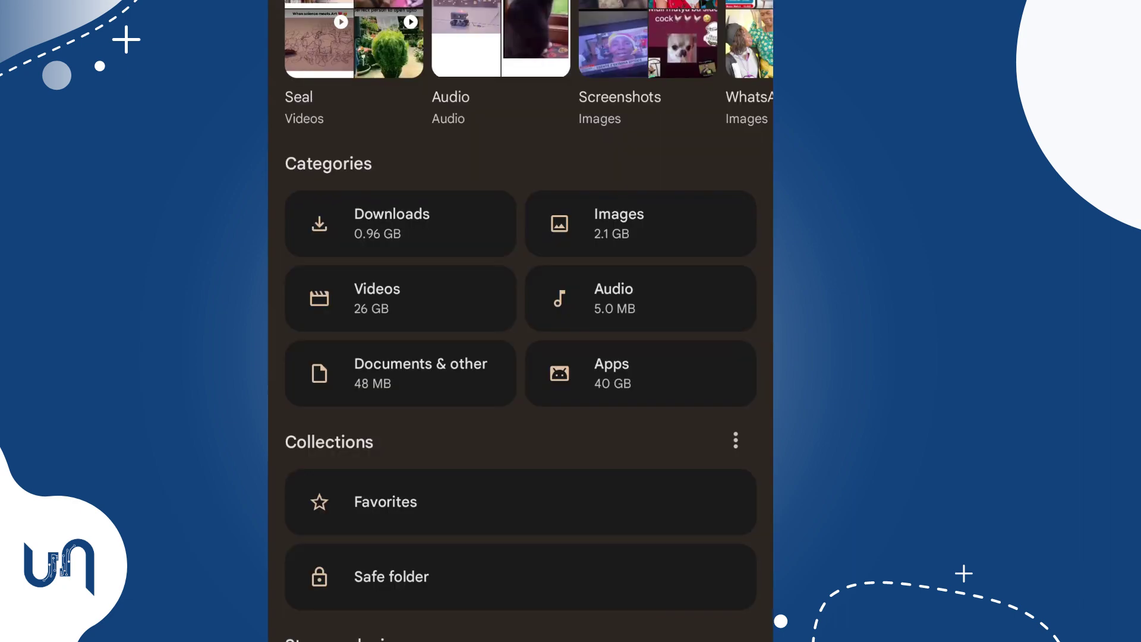
Step: Play the downloaded reel's .m4a file from the Audio category
click(662, 299)
click(575, 125)
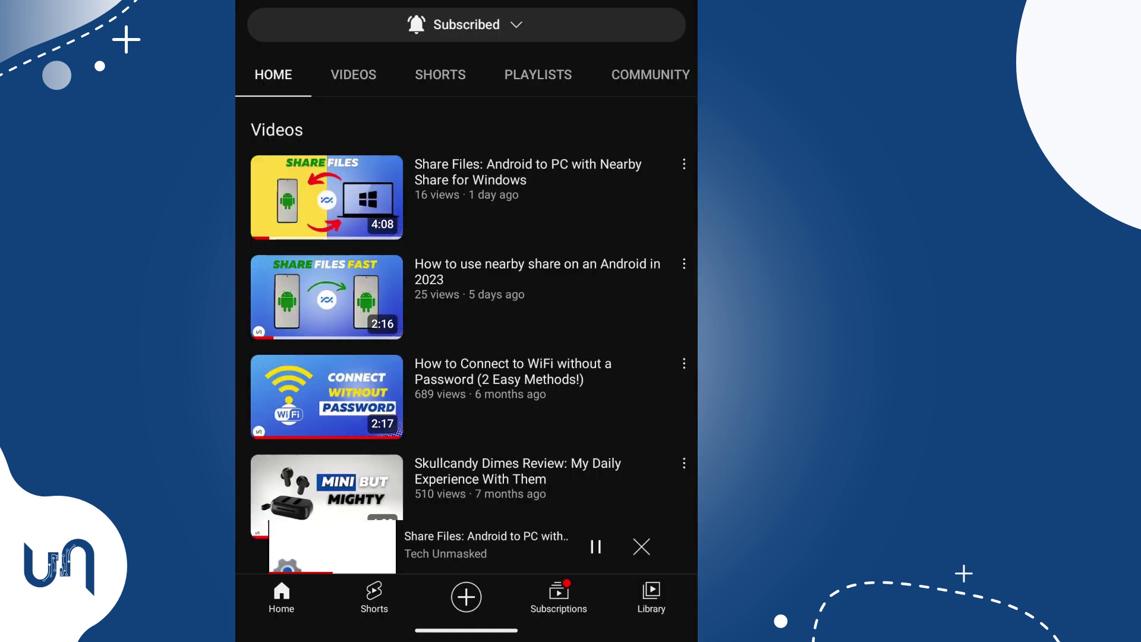
Step: Show the YouTube channel's playlists
click(521, 70)
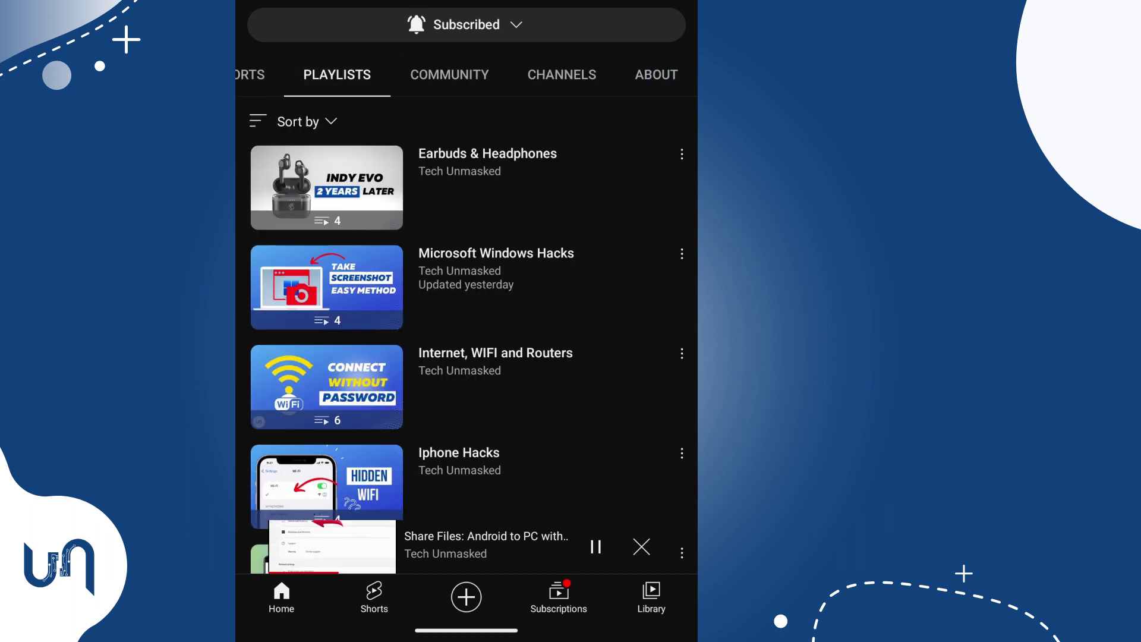
scroll(466, 357, down, 2)
scroll(467, 358, down, 3)
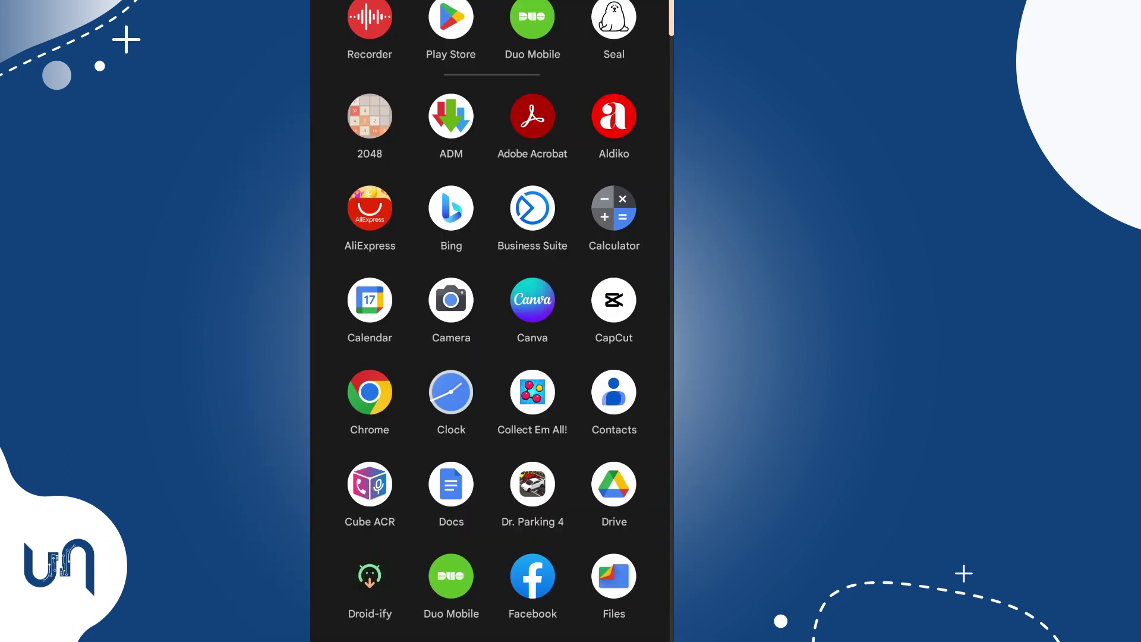
Step: Launch Seal from the app drawer and view its settings
click(611, 25)
click(274, 78)
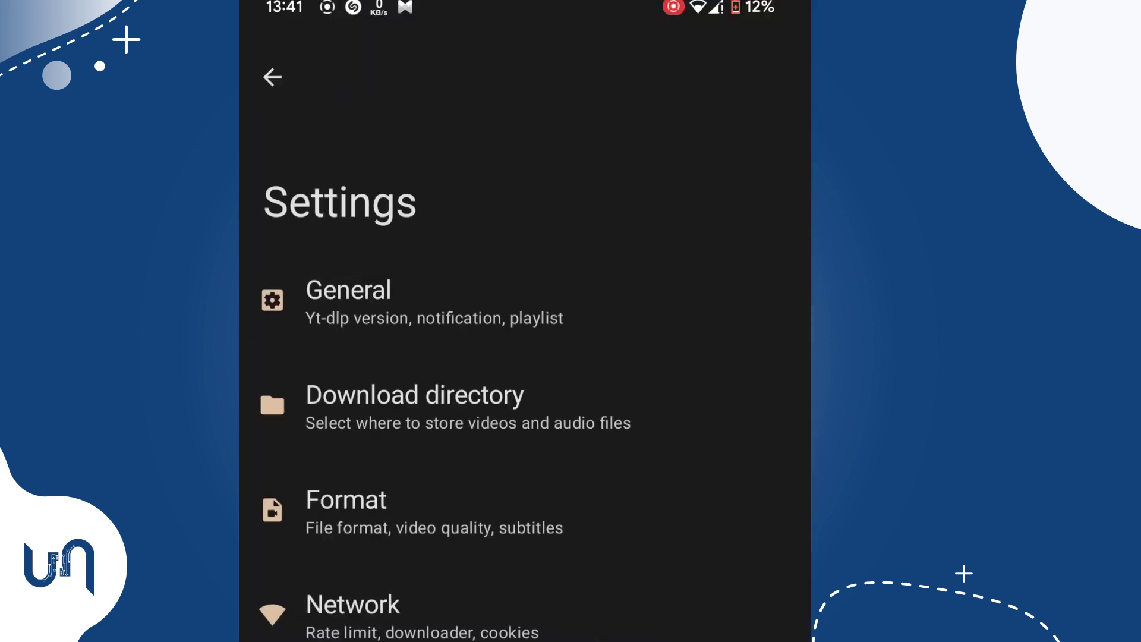